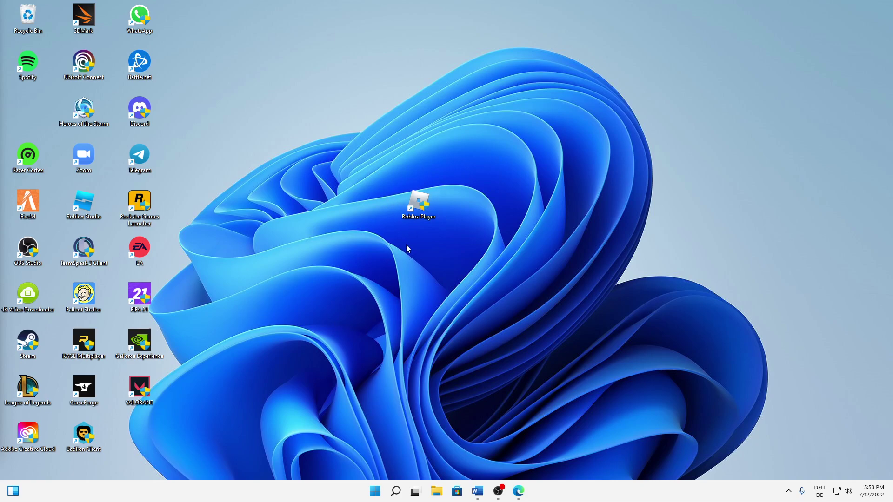
Close the Roblox Player shortcut's options menu without running anything
{"action": "right_click", "coordinate": [432, 205]}
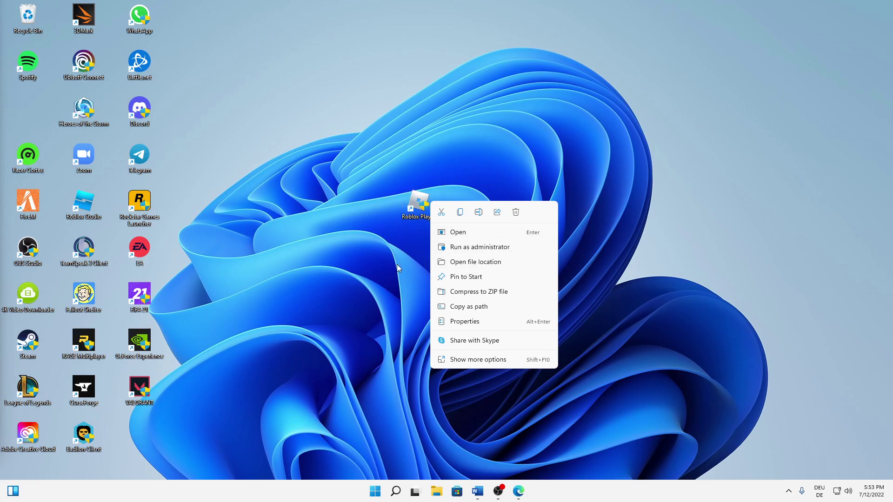
{"action": "key", "text": "Escape"}
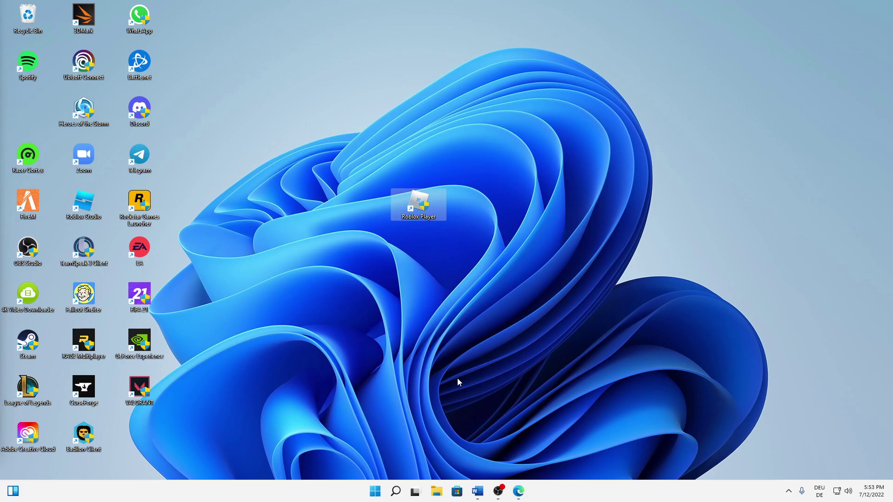
Run %appdata% to open the AppData\Roaming folder in File Explorer
{"action": "key", "text": "super+r"}
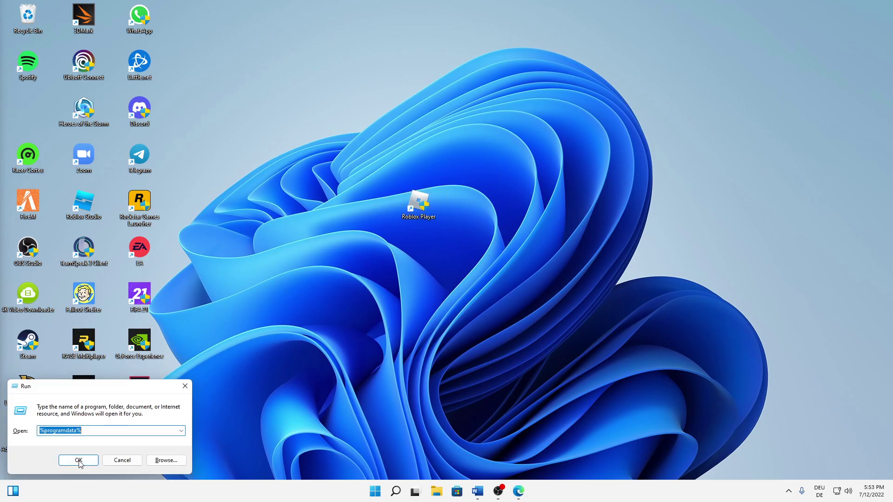
{"action": "left_click_drag", "start_coordinate": [77, 386], "coordinate": [412, 344]}
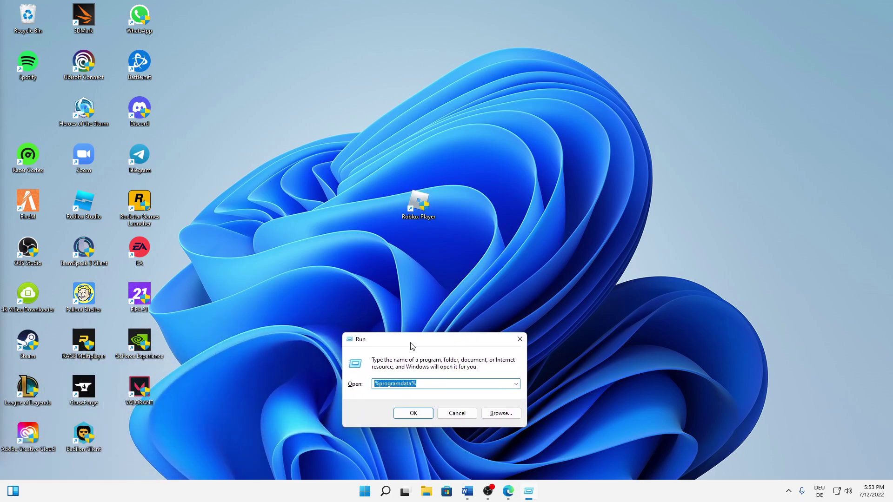
{"action": "type", "text": "%ap"}
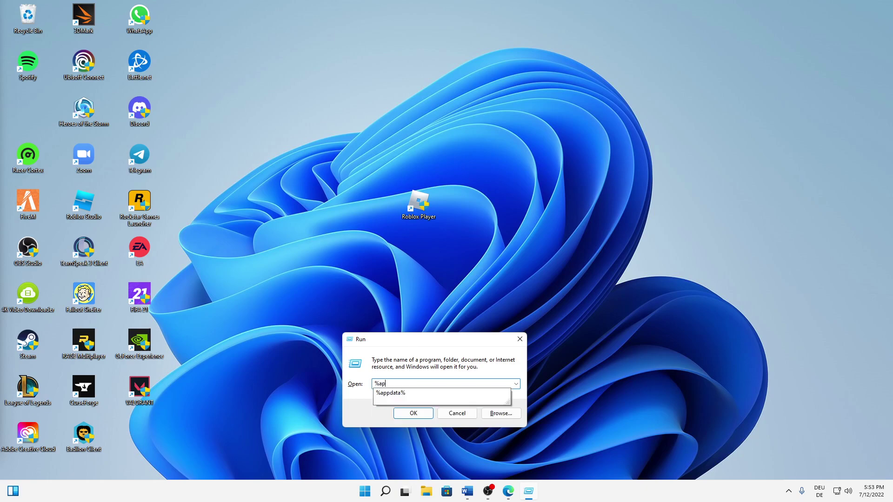
{"action": "type", "text": "pdata%"}
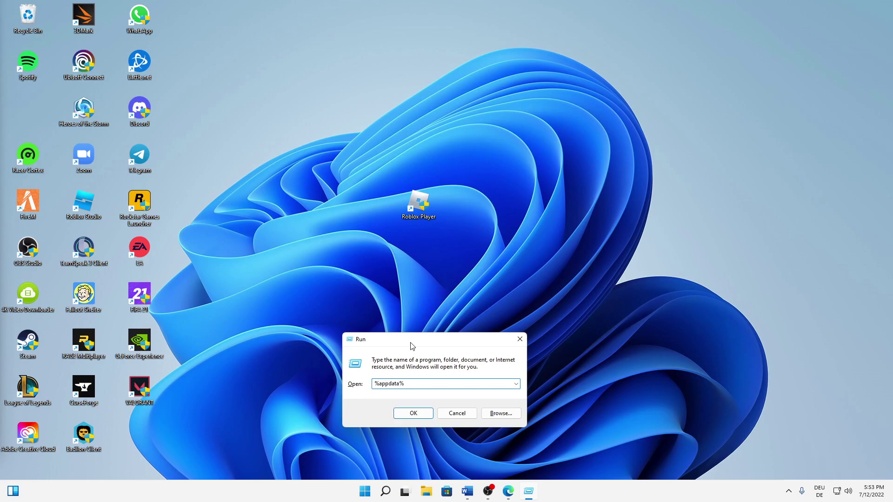
{"action": "left_click", "coordinate": [414, 414]}
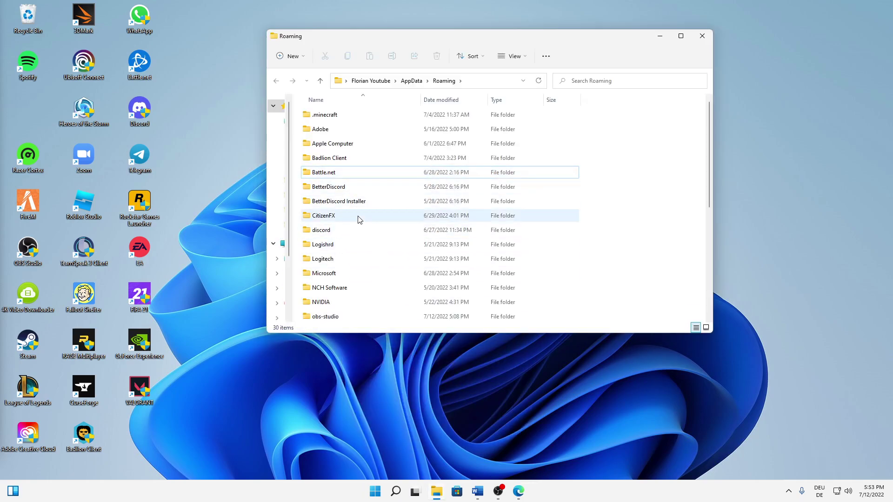
Go up to AppData, open the Local folder and look through its items
{"action": "left_click", "coordinate": [411, 81]}
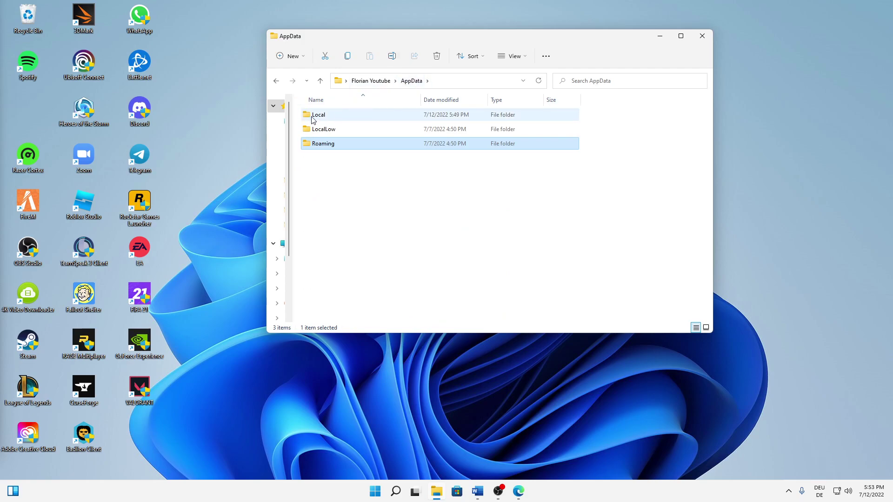
{"action": "double_click", "coordinate": [353, 118]}
{"action": "scroll", "coordinate": [368, 179], "scroll_direction": "down", "scroll_amount": 14}
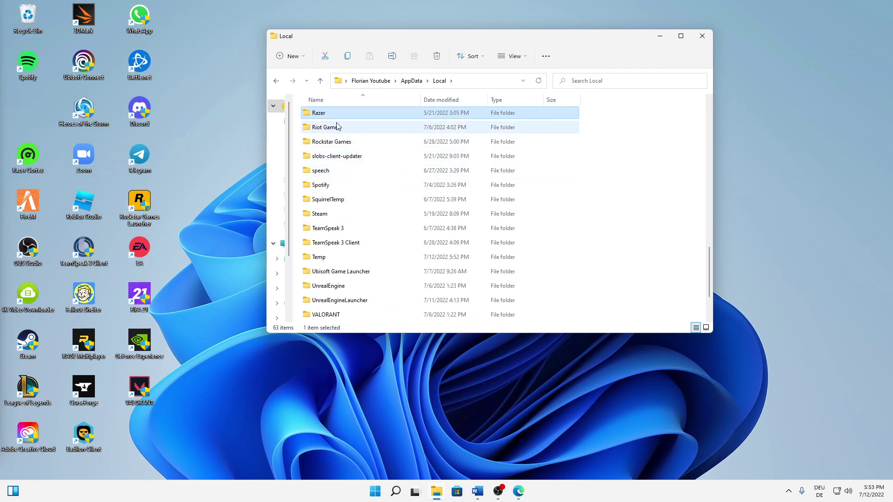
{"action": "scroll", "coordinate": [352, 152], "scroll_direction": "up", "scroll_amount": 1}
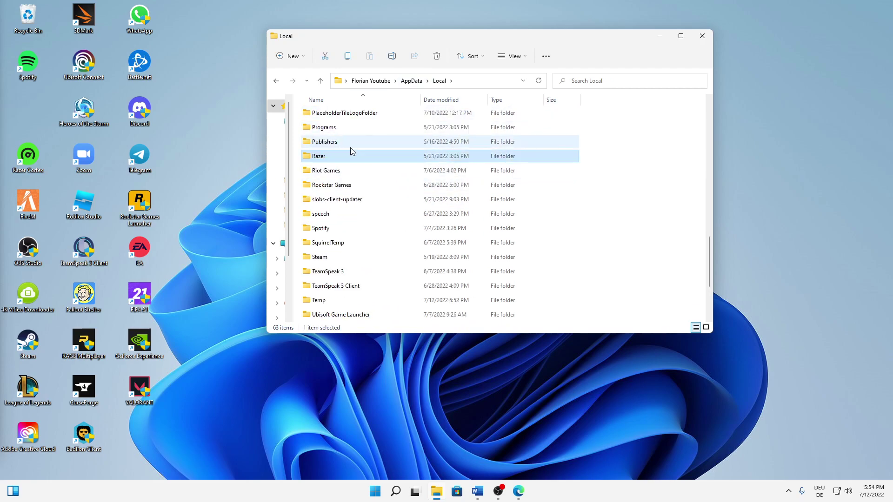
{"action": "left_click", "coordinate": [410, 186]}
{"action": "key", "text": "End"}
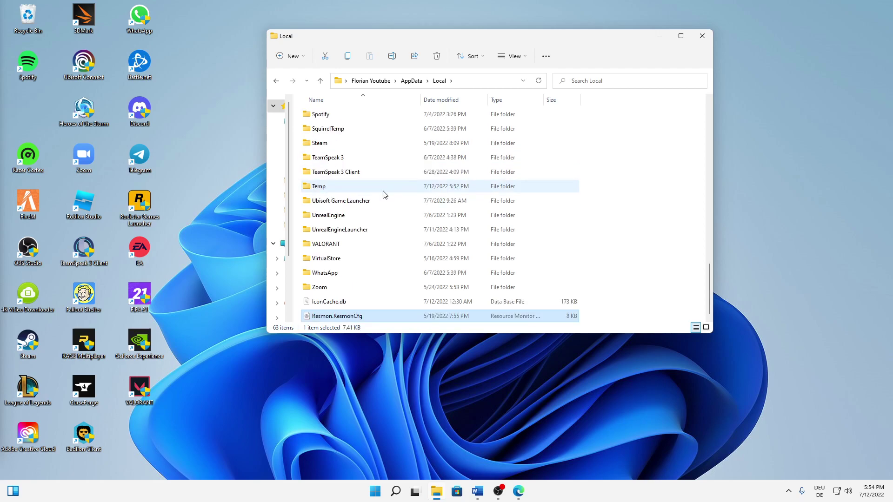
{"action": "type", "text": "ro"}
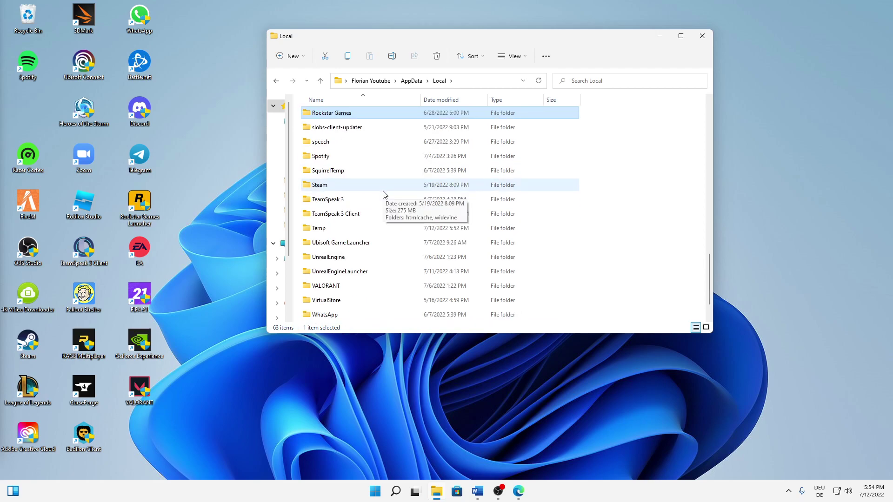
{"action": "scroll", "coordinate": [351, 171], "scroll_direction": "up", "scroll_amount": 1}
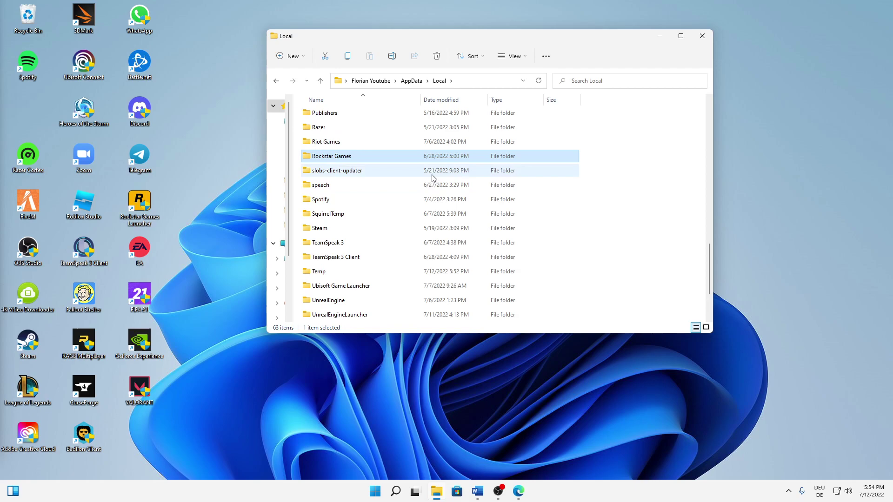
Check the Rockstar Games folder's options without deleting, then close the Local window
{"action": "left_click_drag", "start_coordinate": [697, 165], "coordinate": [528, 162]}
{"action": "right_click", "coordinate": [465, 160]}
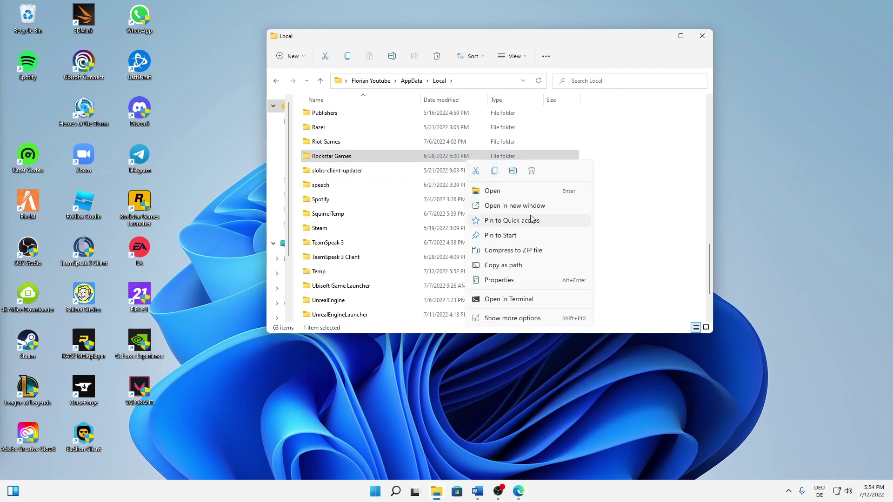
{"action": "left_click", "coordinate": [549, 318]}
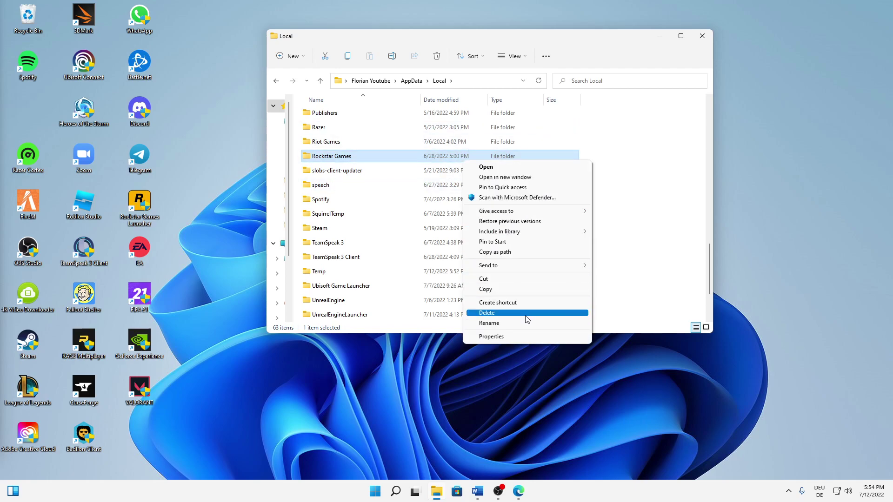
{"action": "left_click", "coordinate": [624, 177]}
{"action": "left_click", "coordinate": [626, 175]}
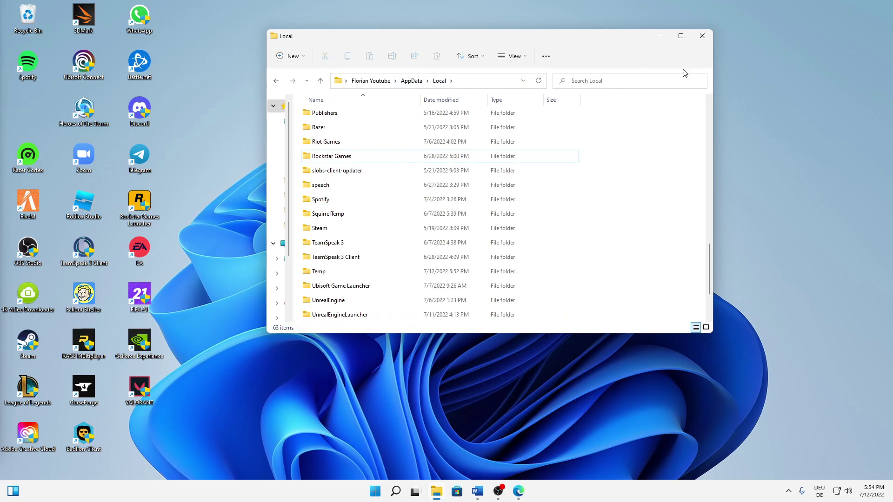
{"action": "left_click", "coordinate": [703, 35]}
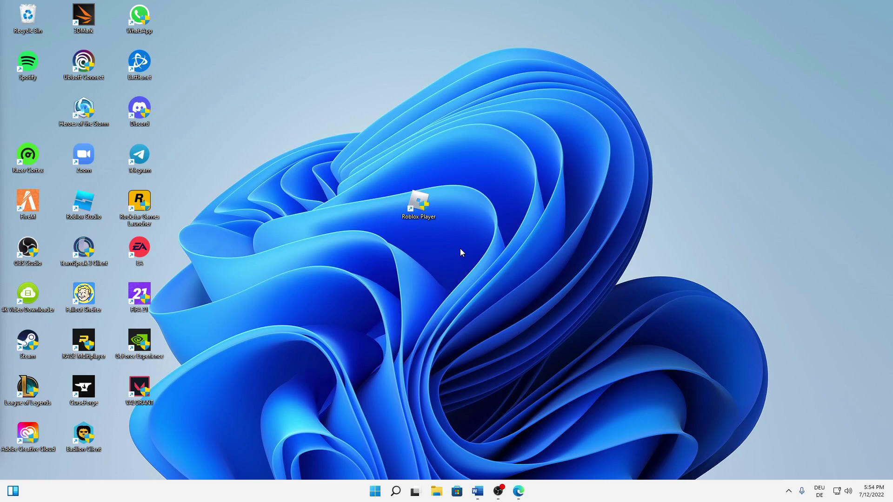
Run %programdata% to open the C:\ProgramData folder
{"action": "key", "text": "super+r"}
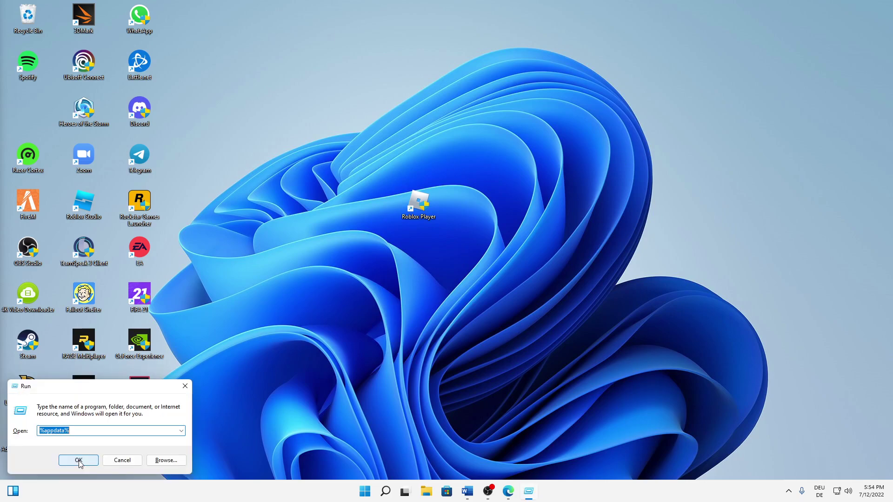
{"action": "type", "text": "%pr"}
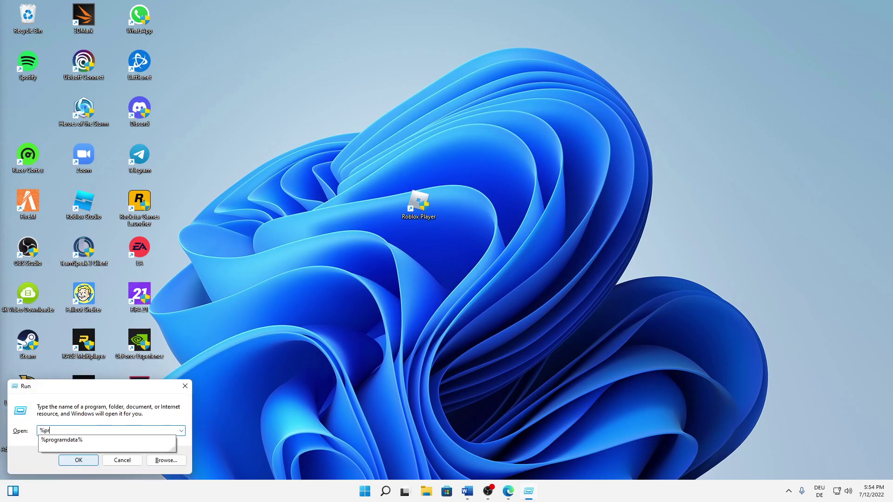
{"action": "type", "text": "ogramdata%"}
{"action": "left_click", "coordinate": [79, 461]}
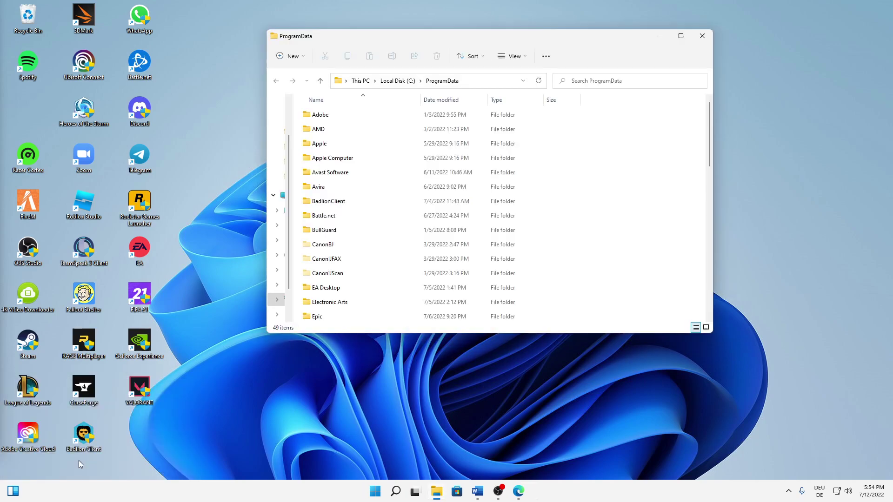
Check the R folders for a Roblox folder, then close the ProgramData window
{"action": "left_click", "coordinate": [409, 244]}
{"action": "key", "text": "r"}
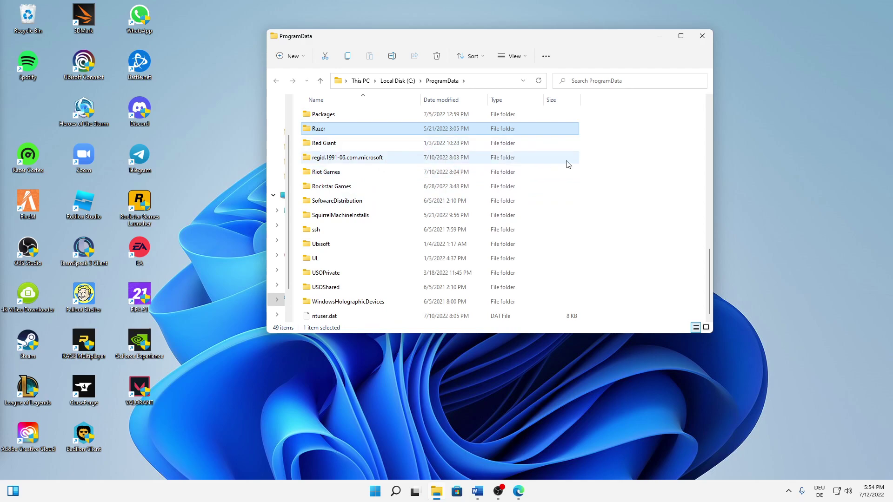
{"action": "left_click", "coordinate": [587, 161]}
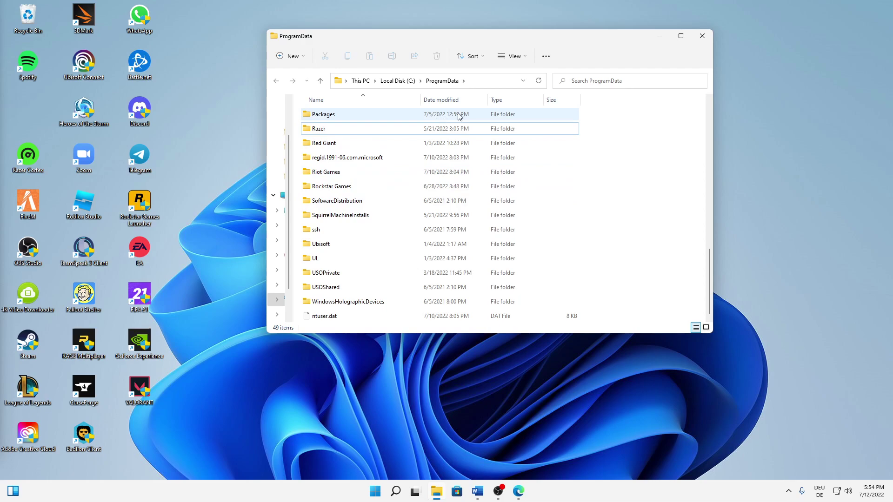
{"action": "left_click", "coordinate": [702, 36]}
{"action": "left_click_drag", "start_coordinate": [352, 164], "coordinate": [513, 274]}
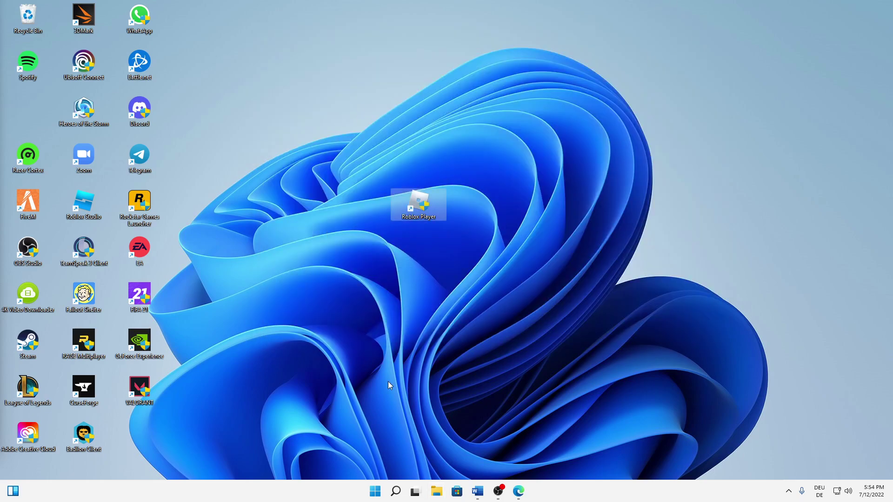
Search for 'control' and launch Control Panel
{"action": "left_click", "coordinate": [395, 491]}
{"action": "mouse_move", "coordinate": [408, 487]}
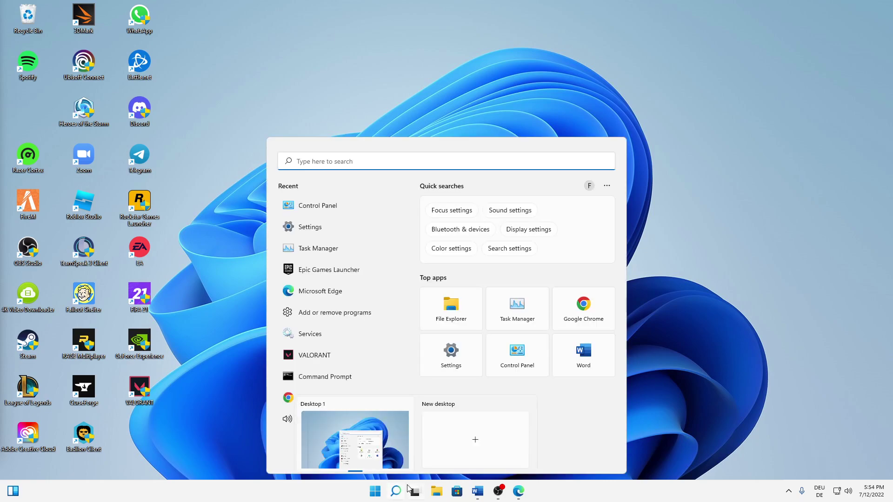
{"action": "type", "text": "control"}
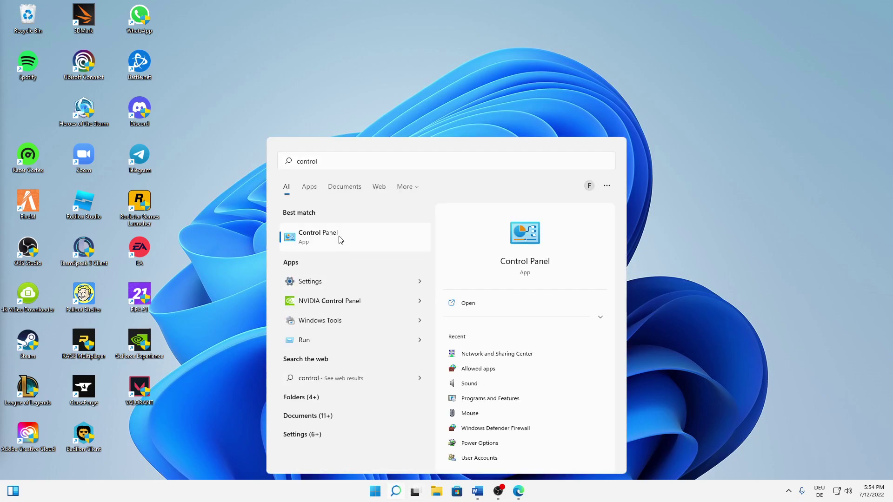
{"action": "left_click", "coordinate": [339, 239]}
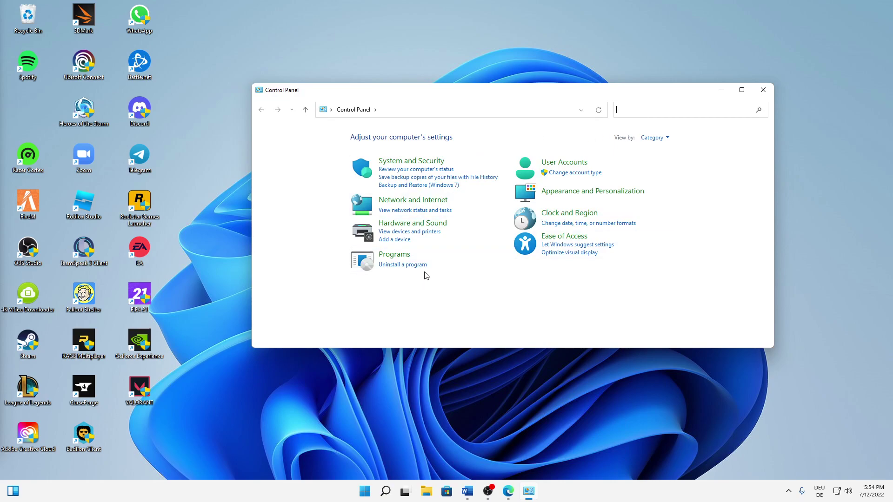
Go through Network and Internet to the Network and Sharing Center
{"action": "left_click", "coordinate": [661, 139]}
{"action": "left_click", "coordinate": [658, 138]}
{"action": "left_click", "coordinate": [657, 137]}
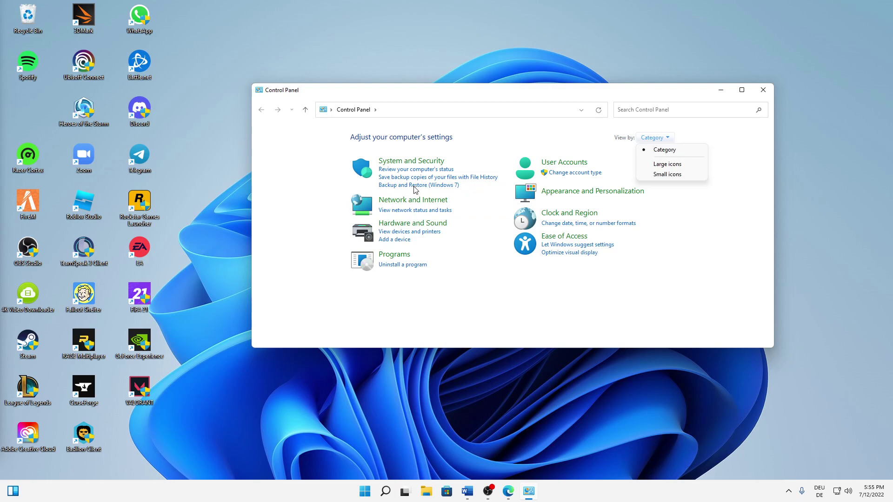
{"action": "left_click", "coordinate": [410, 201]}
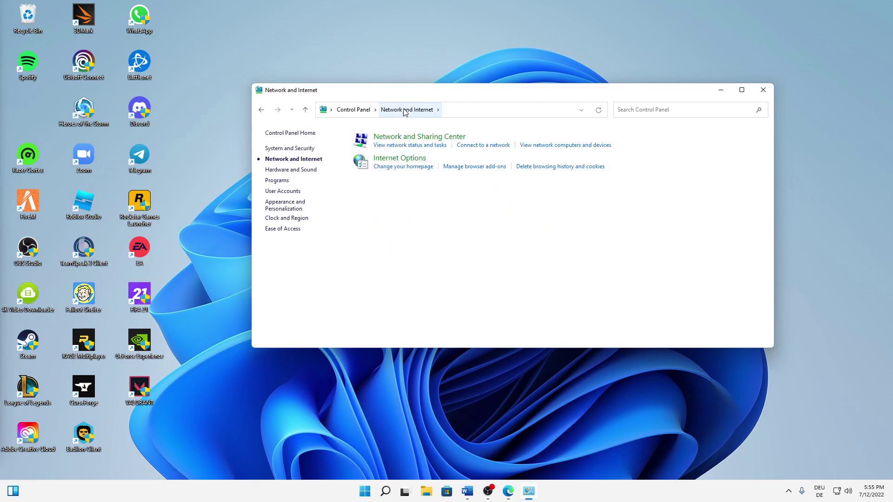
{"action": "left_click", "coordinate": [446, 140]}
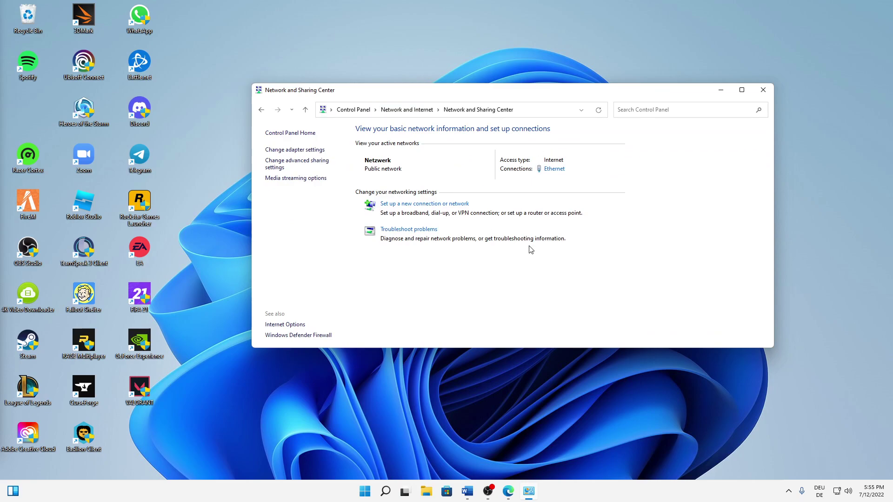
Open the Ethernet adapter's Internet Protocol Version 4 properties to set the DNS servers
{"action": "left_click", "coordinate": [555, 169]}
{"action": "left_click_drag", "start_coordinate": [456, 154], "coordinate": [404, 134]}
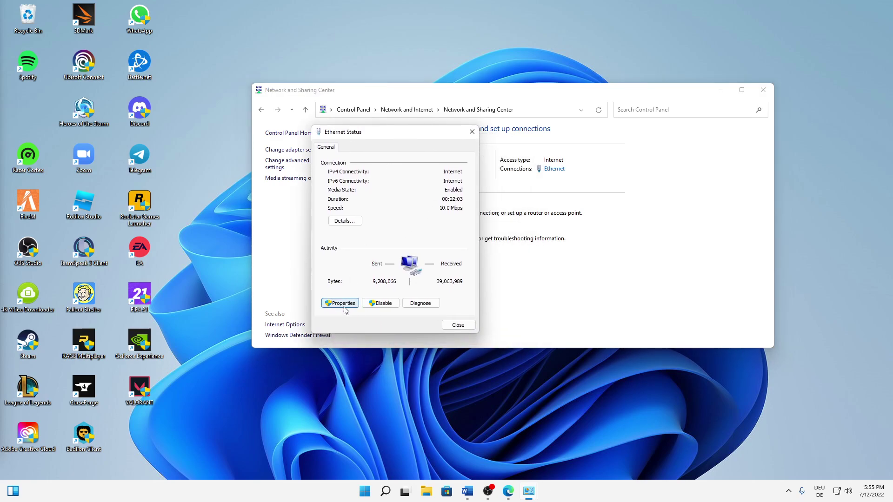
{"action": "left_click", "coordinate": [345, 307]}
{"action": "left_click", "coordinate": [367, 248]}
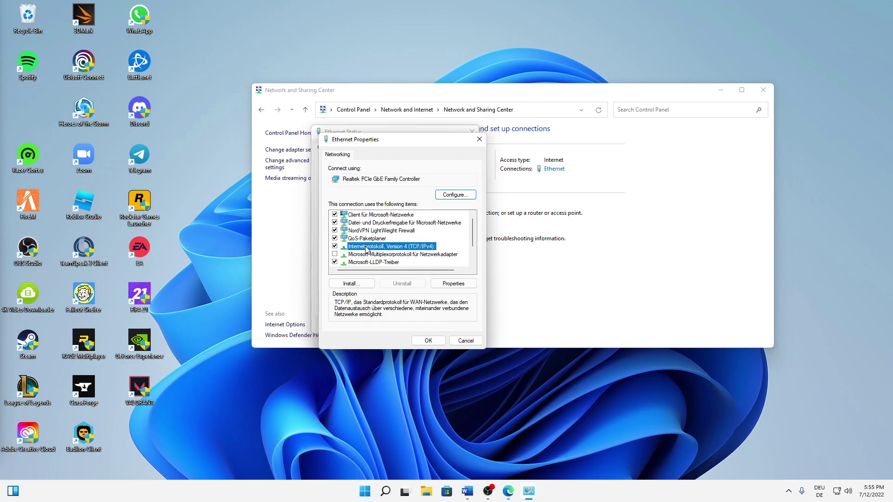
{"action": "left_click", "coordinate": [449, 285]}
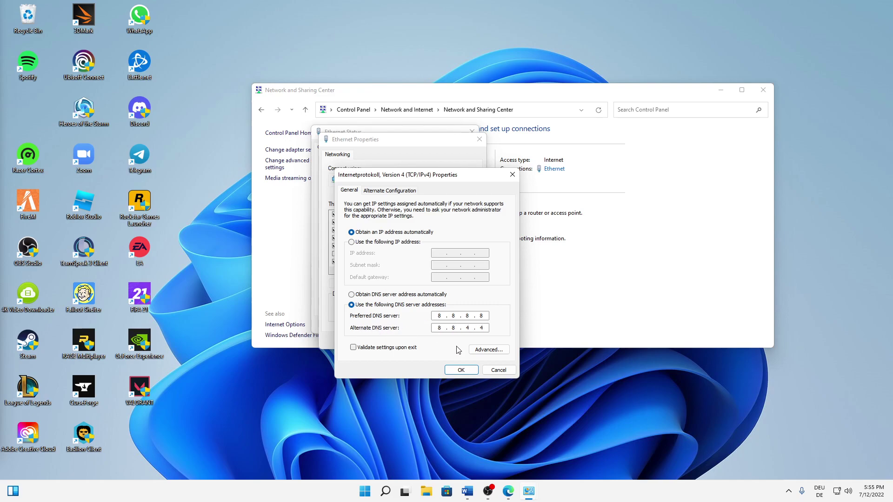
Confirm the DNS settings, then close Ethernet Properties, Ethernet Status and Network and Sharing Center
{"action": "left_click", "coordinate": [461, 370]}
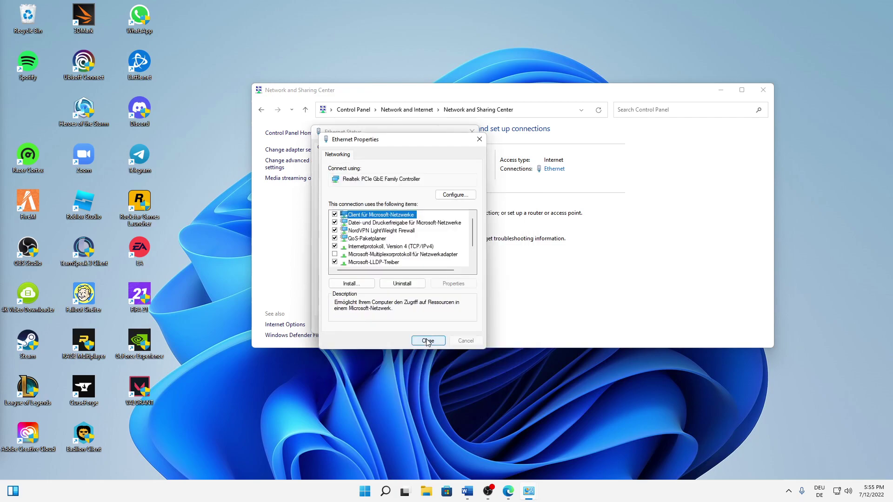
{"action": "left_click", "coordinate": [427, 341]}
{"action": "left_click", "coordinate": [462, 327]}
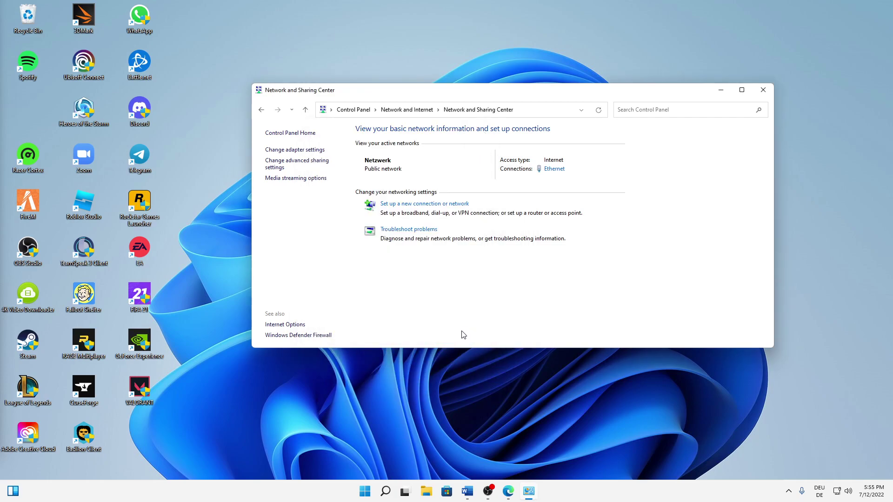
{"action": "left_click", "coordinate": [768, 92]}
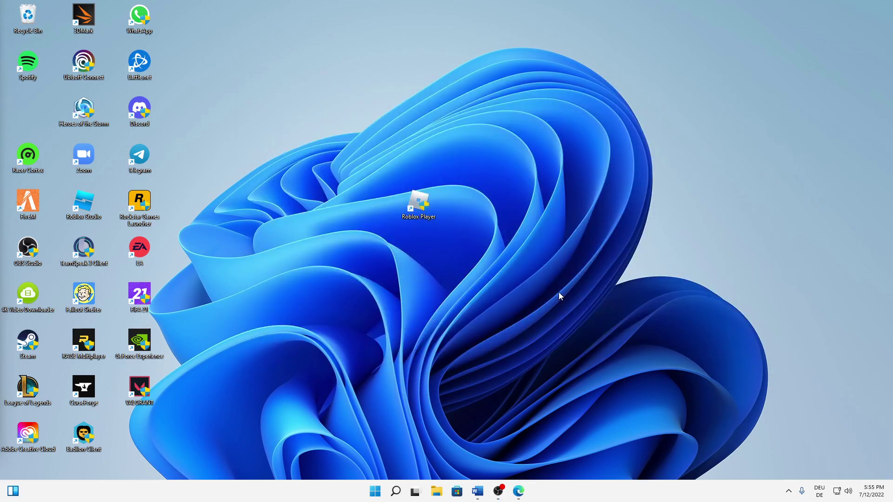